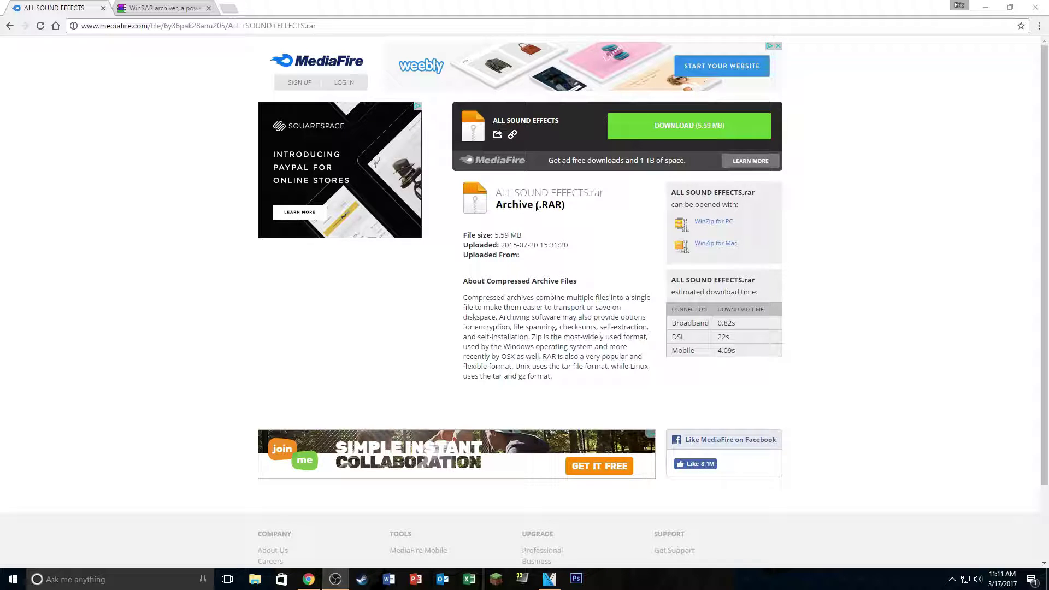
- Leave the MediaFire ALL SOUND EFFECTS.rar page open and show the WinRAR 5.40 downloads page
left_click_drag(536, 206, 567, 211)
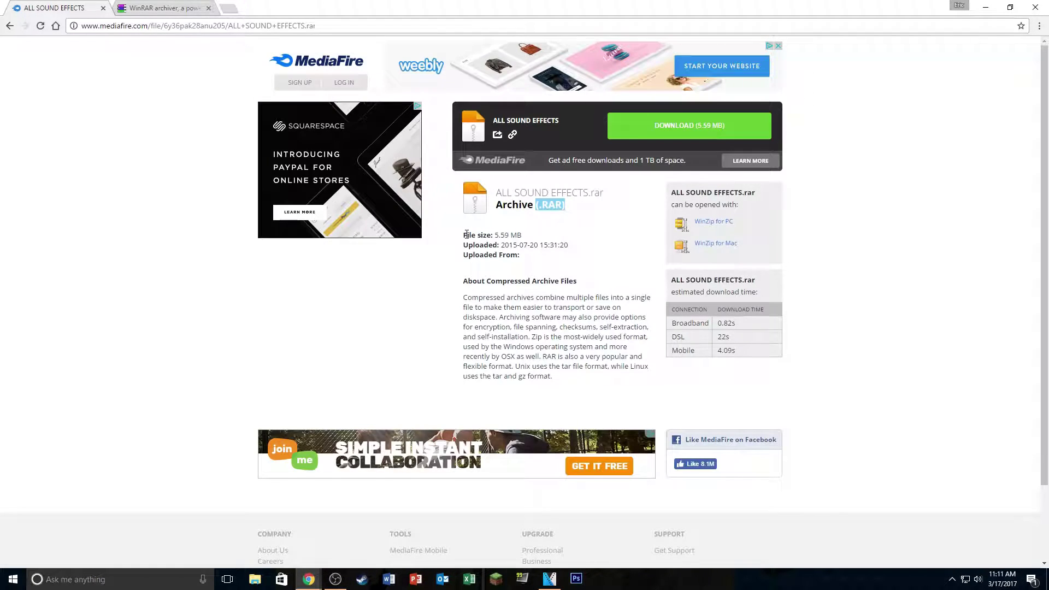
left_click(530, 232)
left_click(164, 8)
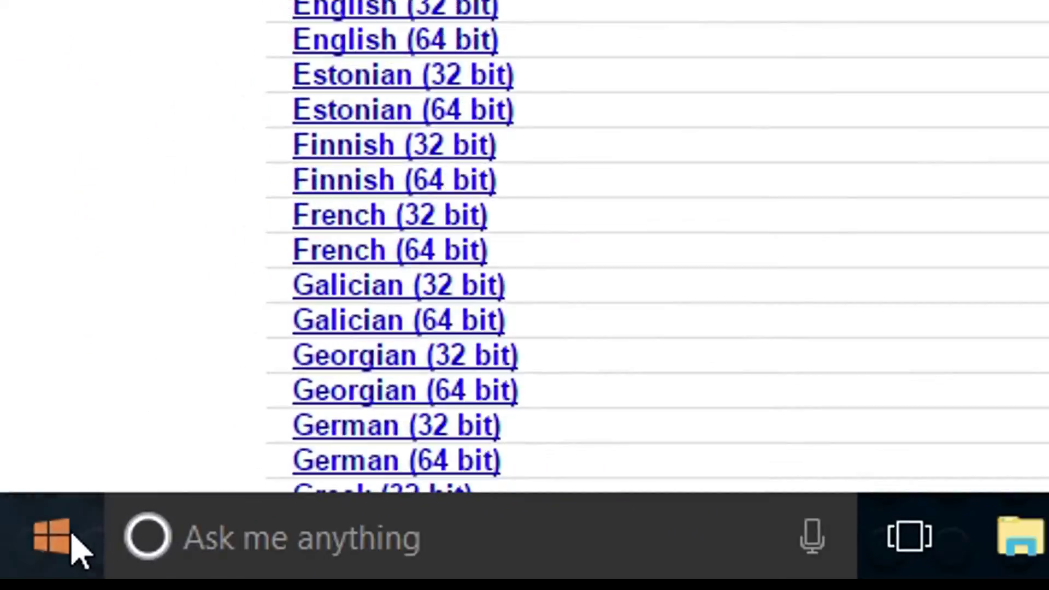
left_click(20, 579)
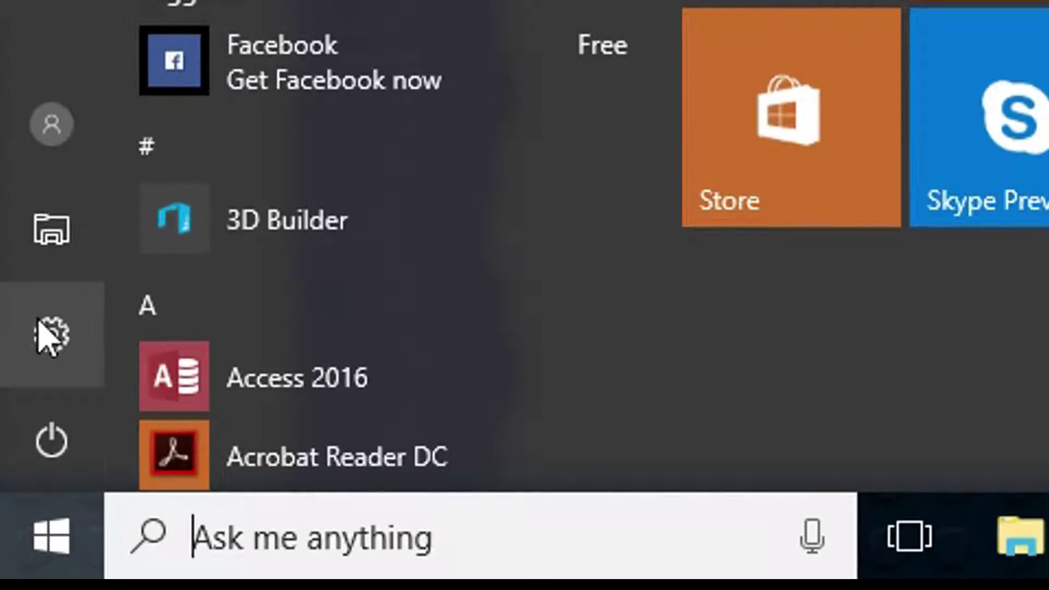
left_click(41, 330)
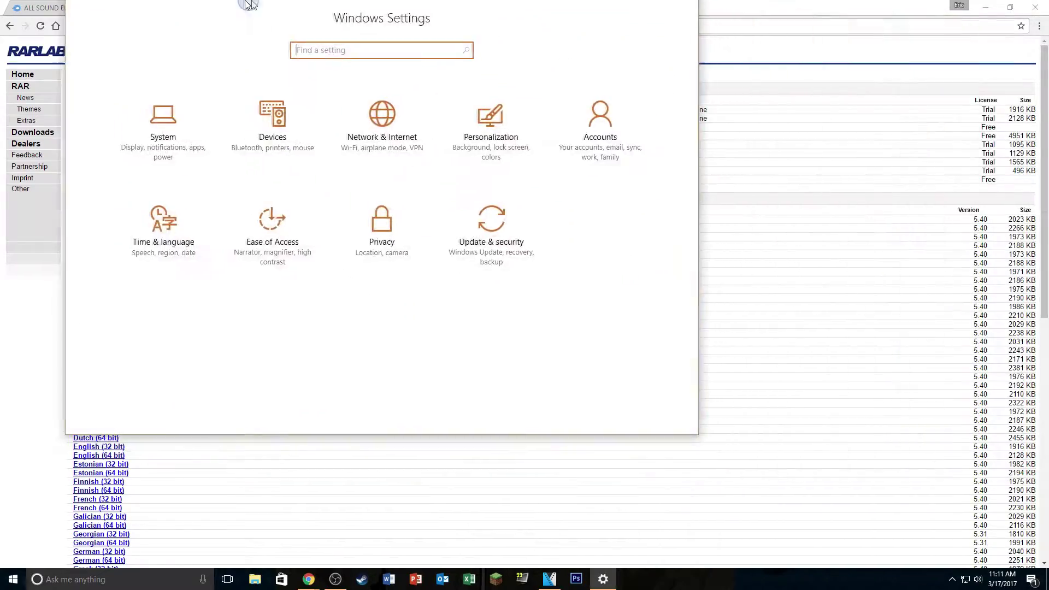
left_click_drag(249, 2, 248, 2)
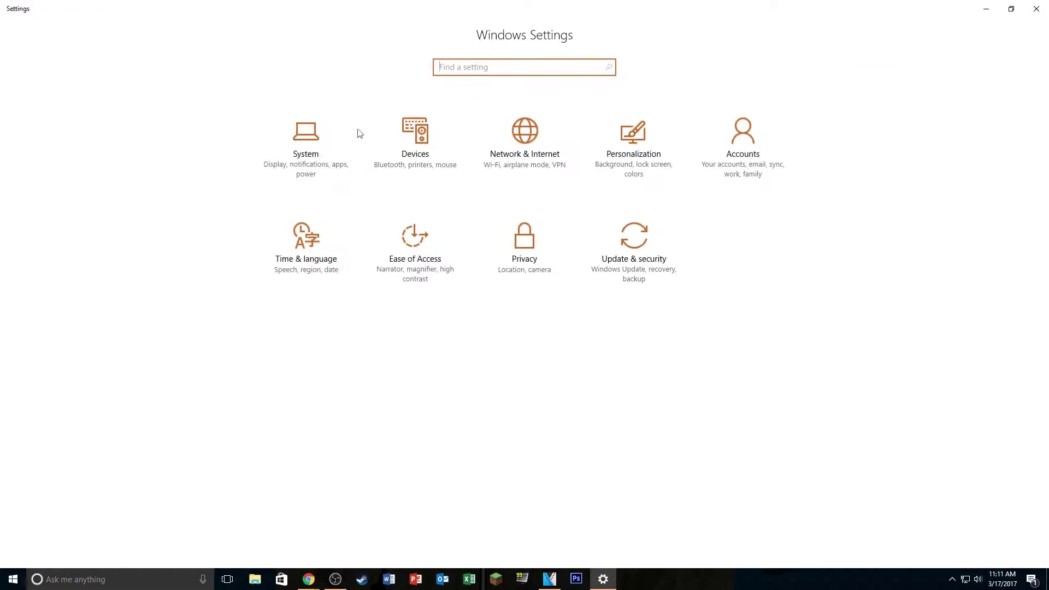
left_click(264, 132)
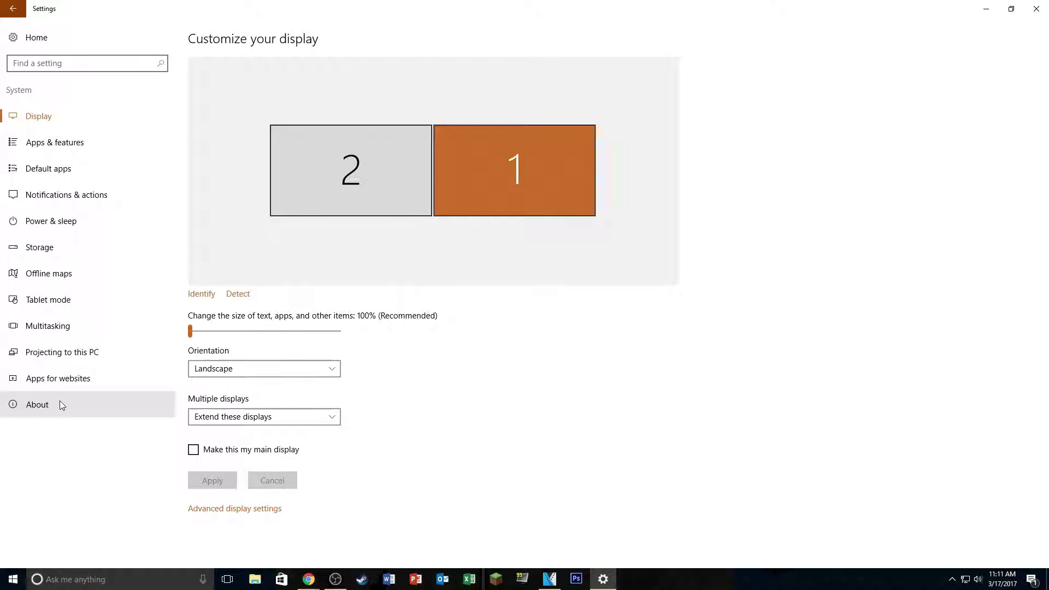
left_click(60, 404)
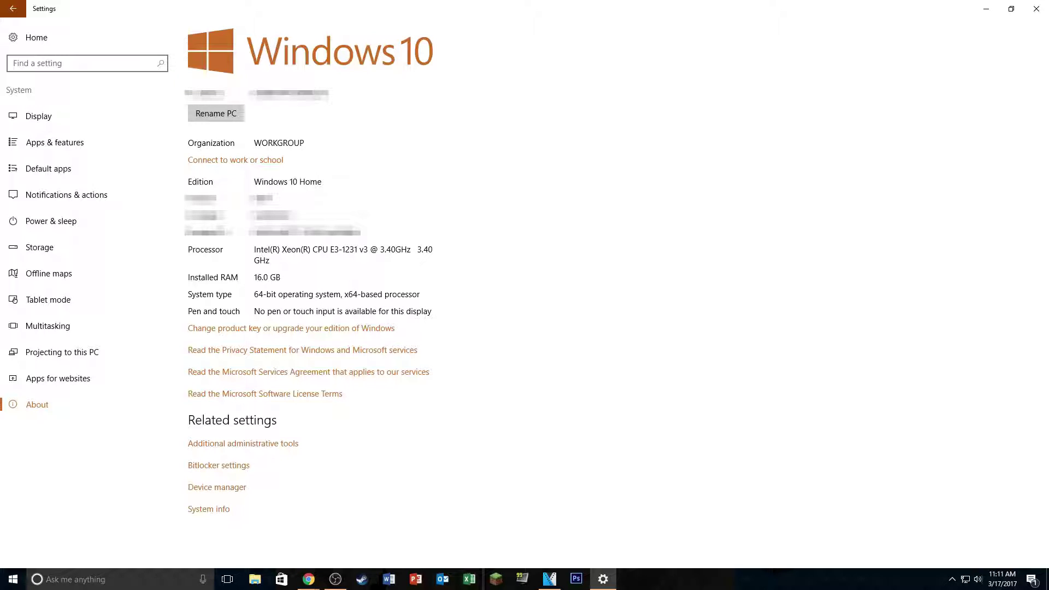
left_click(1037, 9)
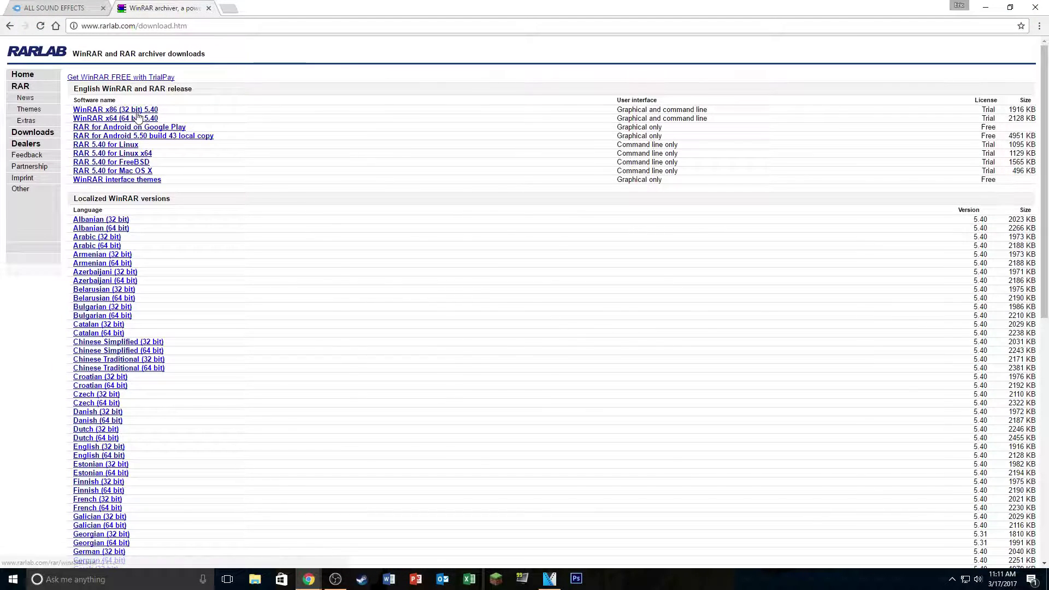
key("ctrl+w")
- Close Chrome and its popup ad, then open the ALL SOUND EFFECTS archive and its inner folder in WinRAR
left_click(1046, 6)
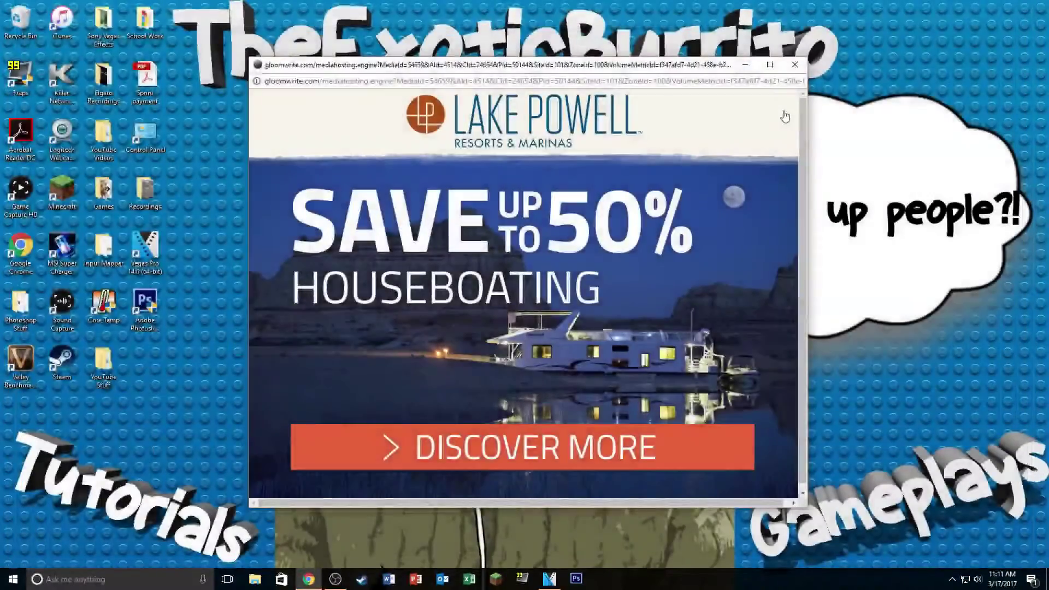
key("ctrl+w")
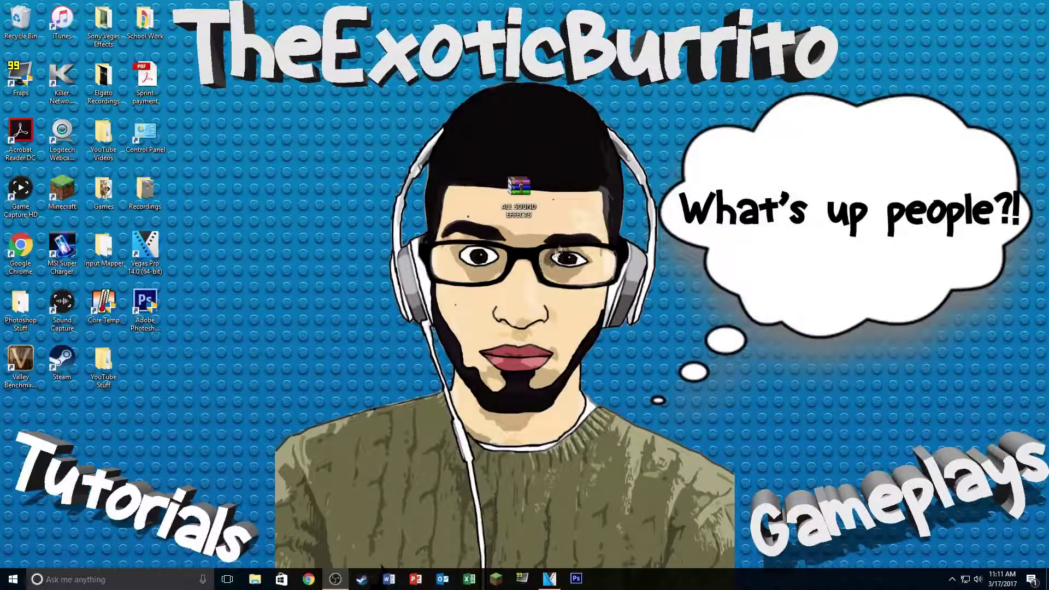
left_click_drag(585, 171, 411, 262)
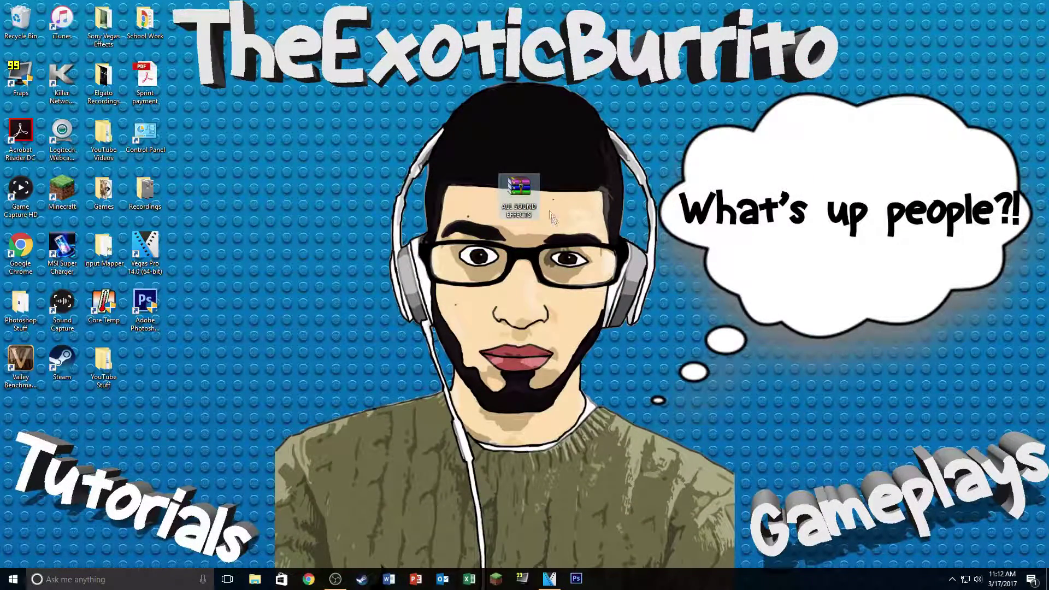
double_click(529, 191)
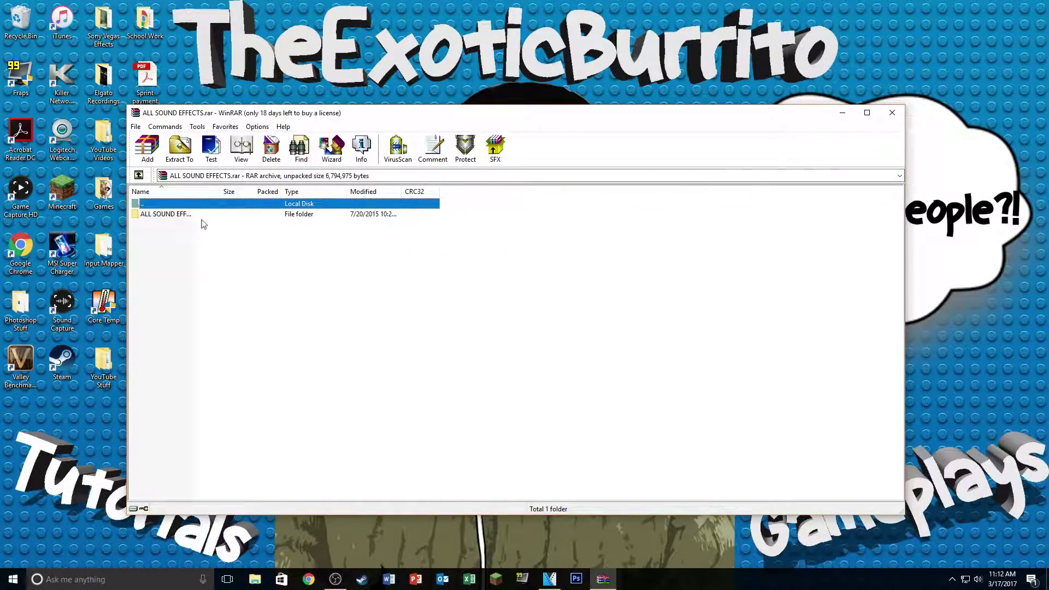
double_click(196, 217)
- Extract Stopping Beep.mp3 to the desktop, close WinRAR, and add the file to the VEGAS project
scroll(229, 306, "down", 10)
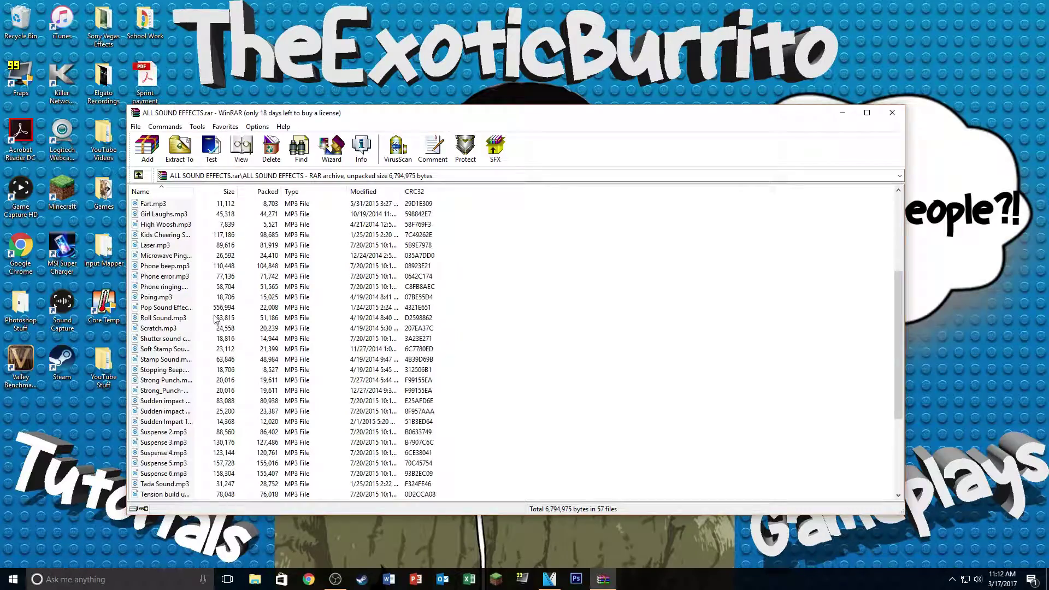
scroll(219, 390, "up", 10)
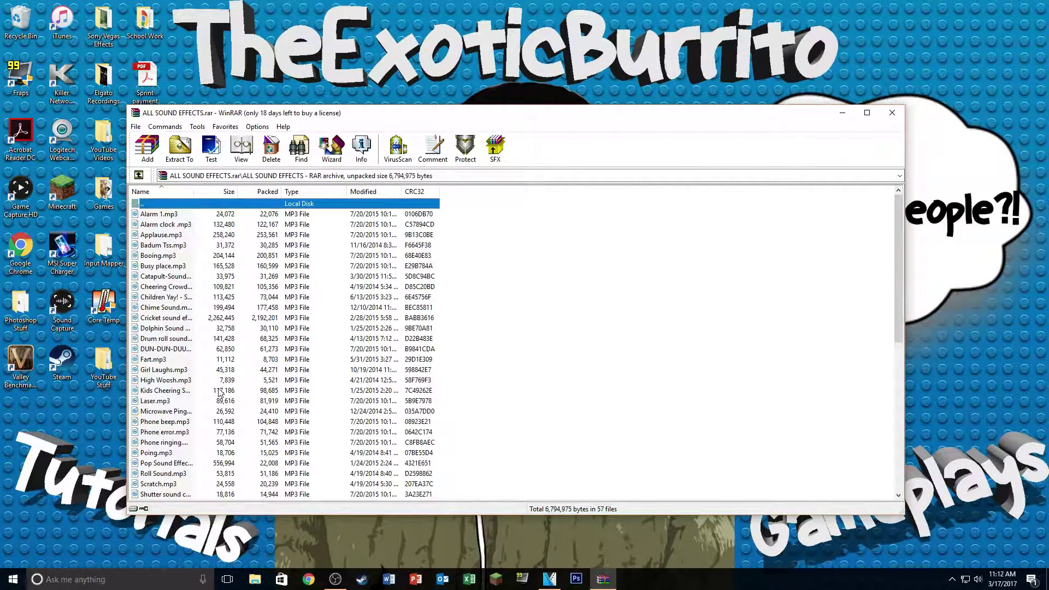
scroll(205, 360, "down", 1)
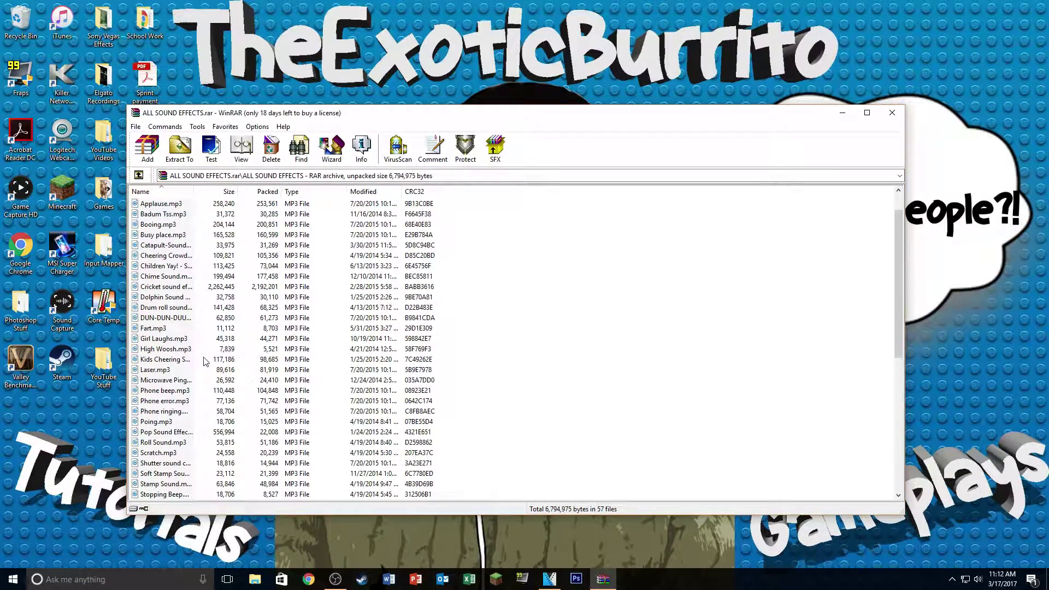
scroll(205, 361, "down", 2)
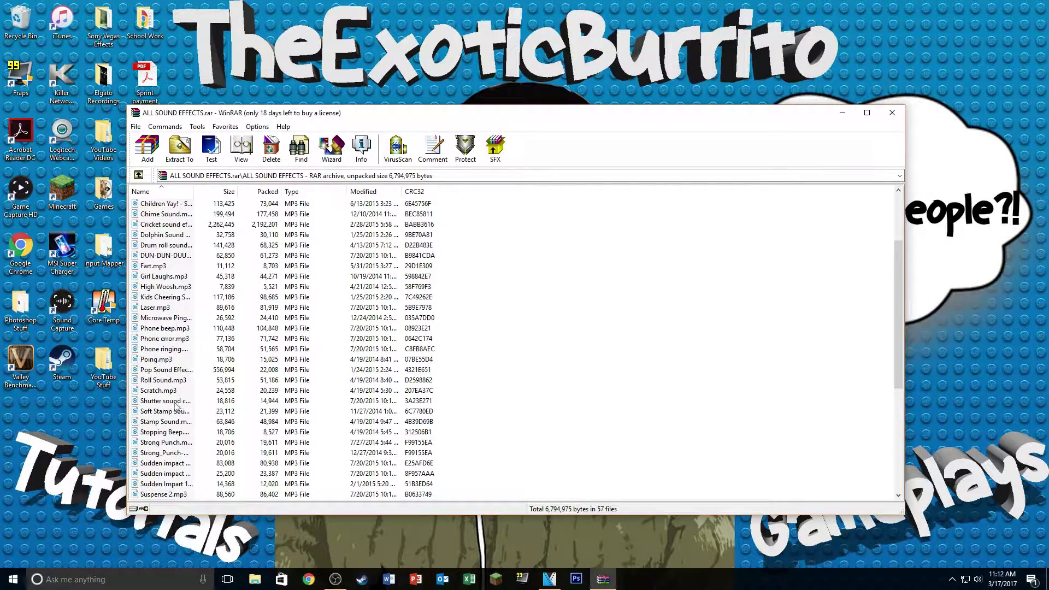
scroll(175, 405, "down", 1)
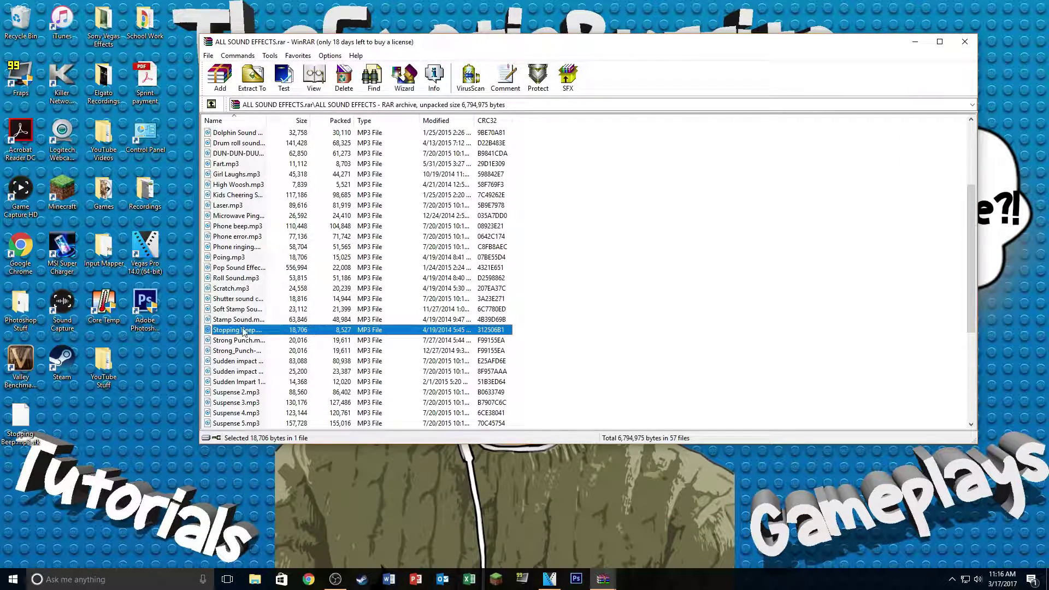
left_click_drag(385, 48, 669, 52)
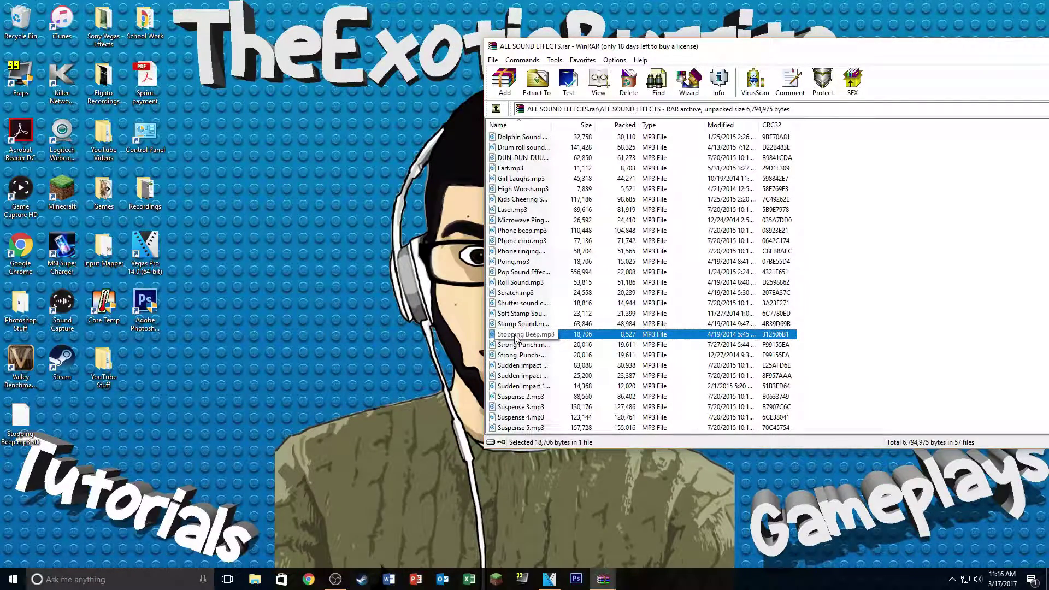
left_click_drag(515, 339, 399, 325)
left_click_drag(673, 42, 489, 45)
left_click(1011, 45)
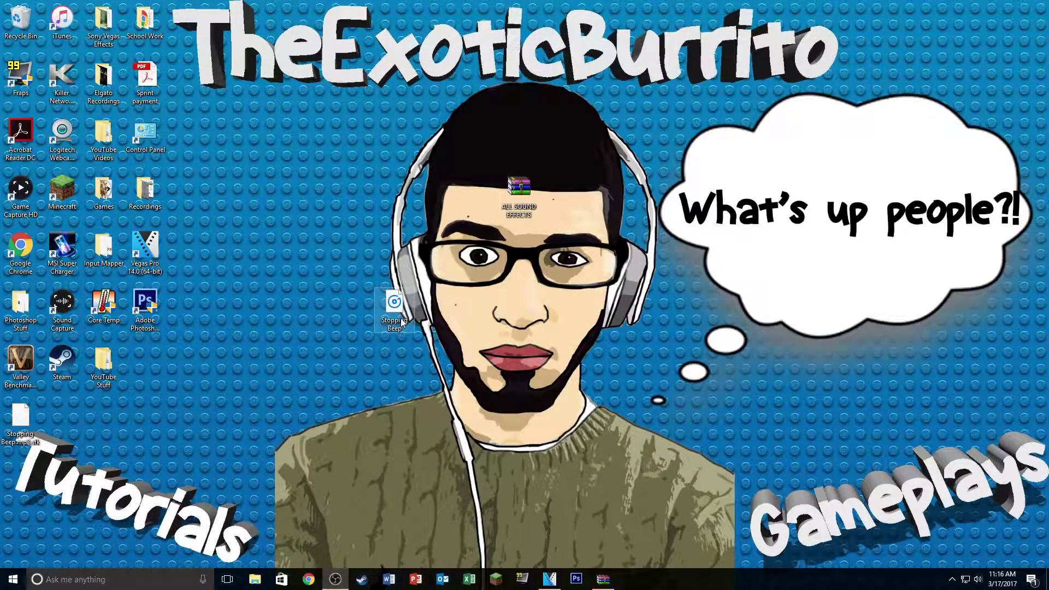
left_click_drag(404, 328, 393, 422)
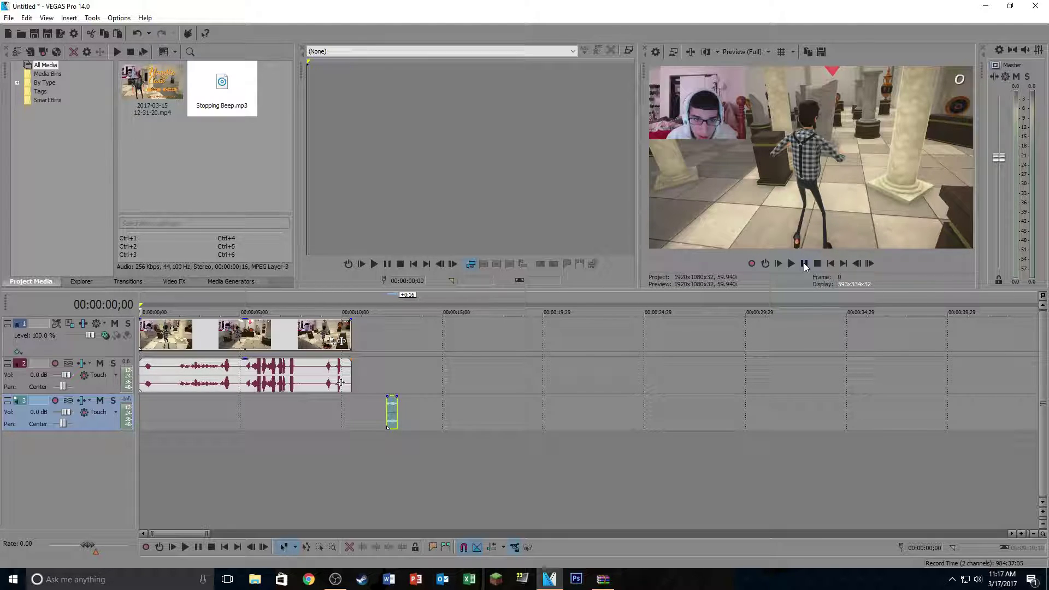
- Play the gameplay clip and press S at each curse word to split its video and audio
left_click(804, 264)
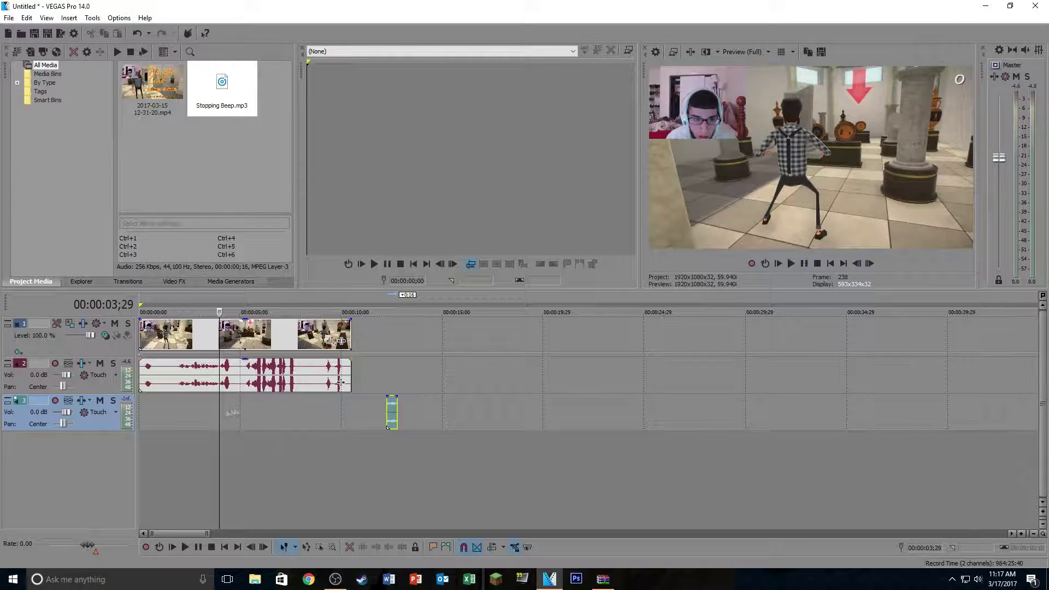
scroll(978, 382, "up", 4)
scroll(509, 419, "up", 2)
scroll(444, 419, "down", 2)
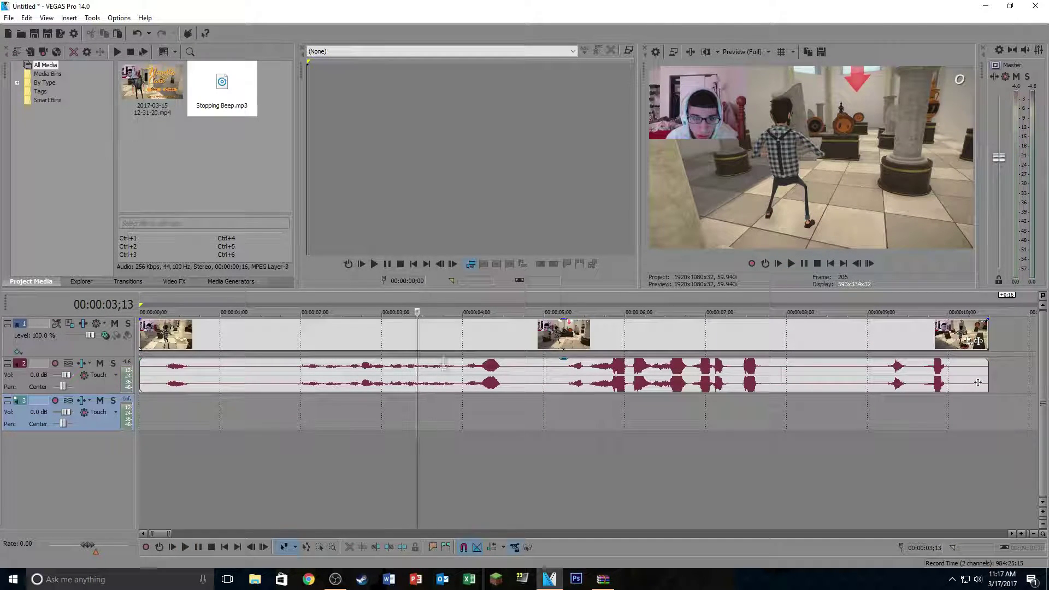
left_click(406, 415)
left_click(805, 264)
key("s")
key("s")
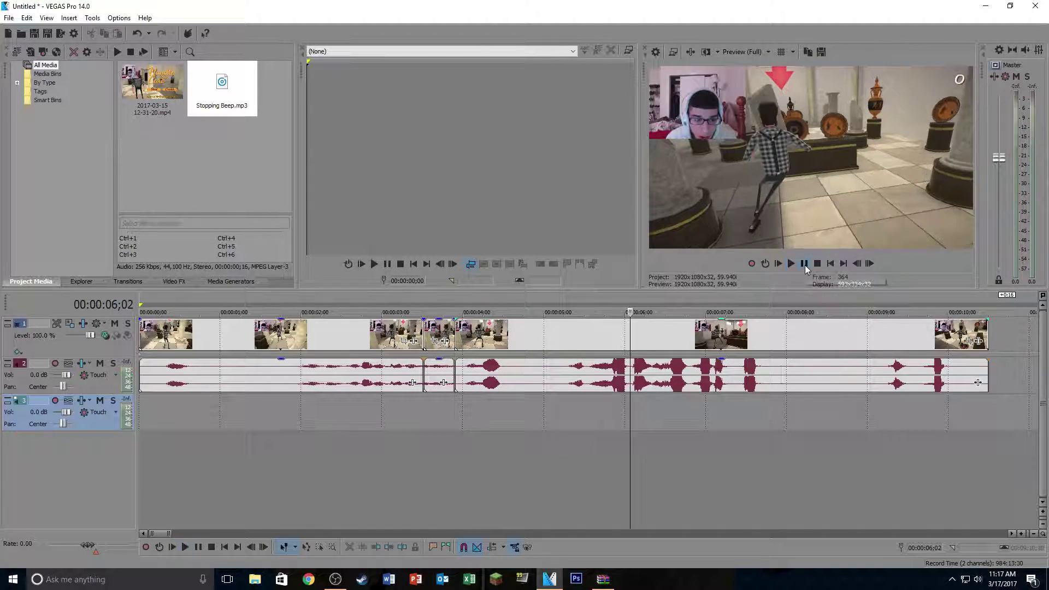
left_click(665, 404)
key("s")
key("space")
key("s")
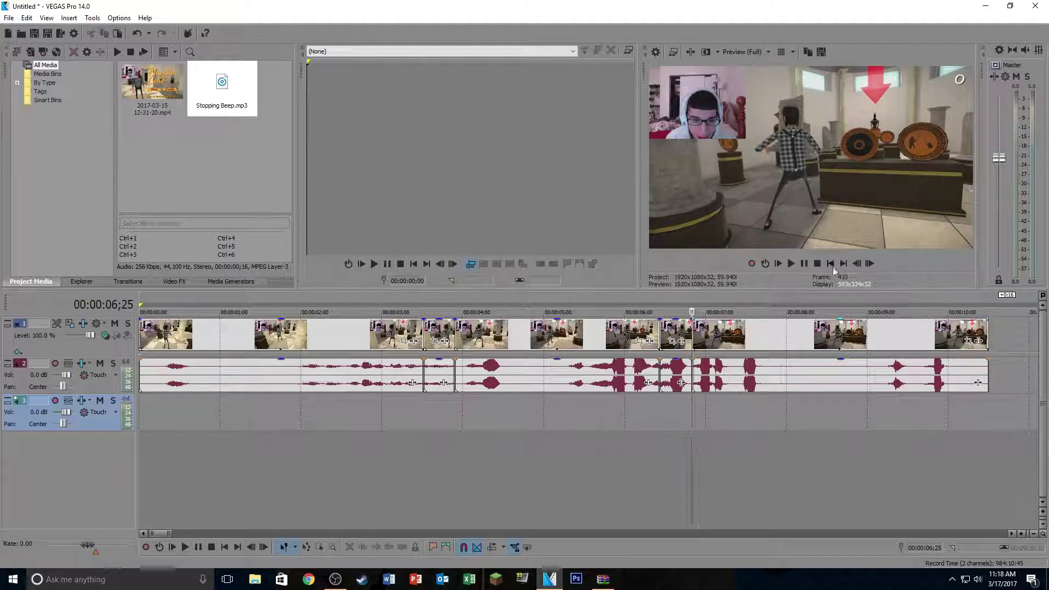
key("s")
left_click(732, 420)
key("s")
- Replay the clip from the start to review the splits, then stop on the beep clip
scroll(706, 435, "down", 4)
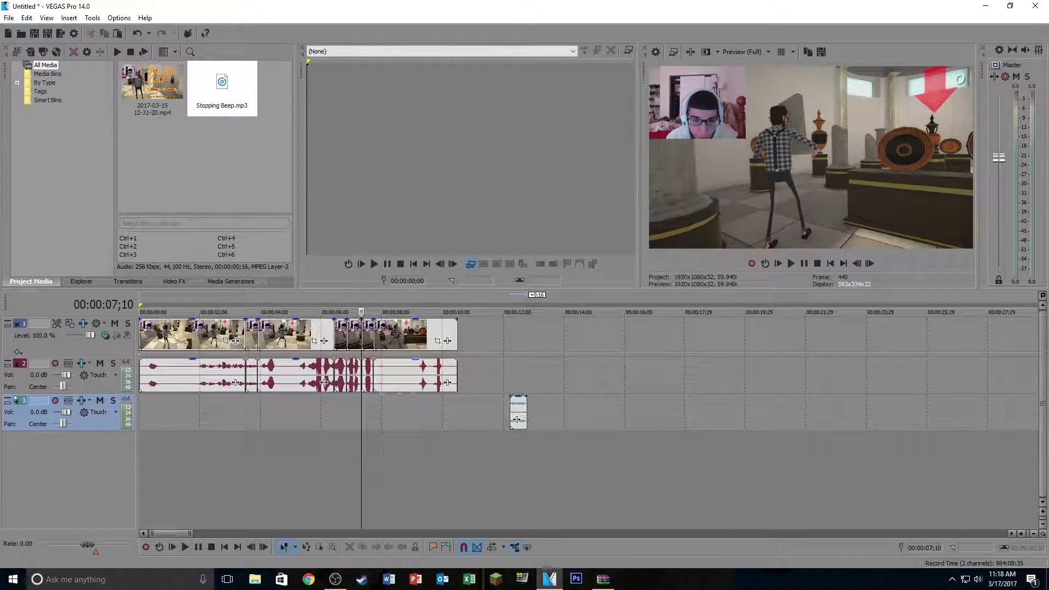
scroll(437, 427, "up", 3)
left_click(141, 421)
scroll(141, 417, "down", 2)
left_click(791, 263)
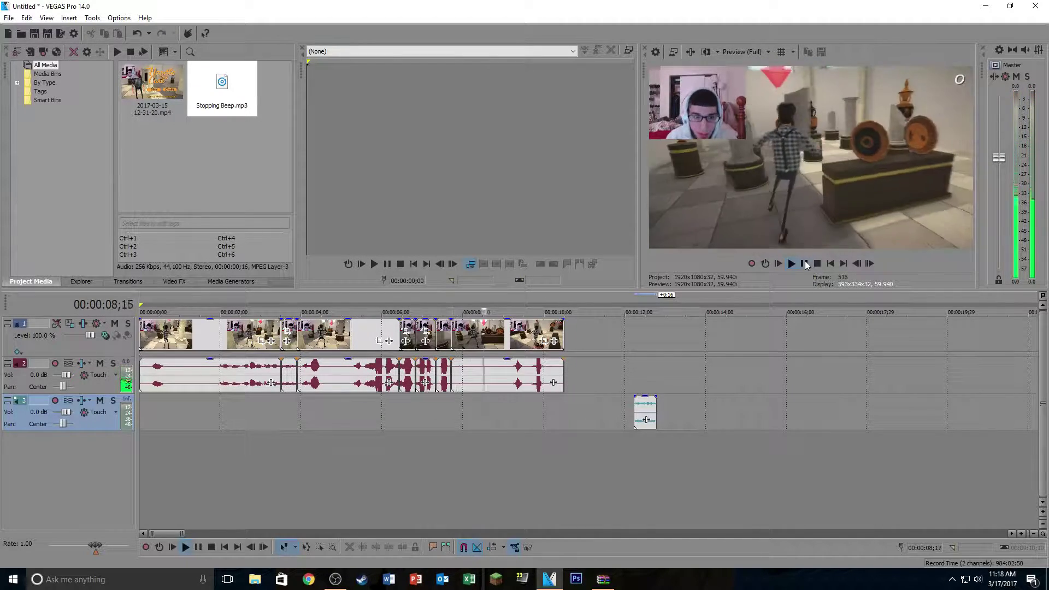
scroll(561, 421, "up", 2)
left_click(899, 404)
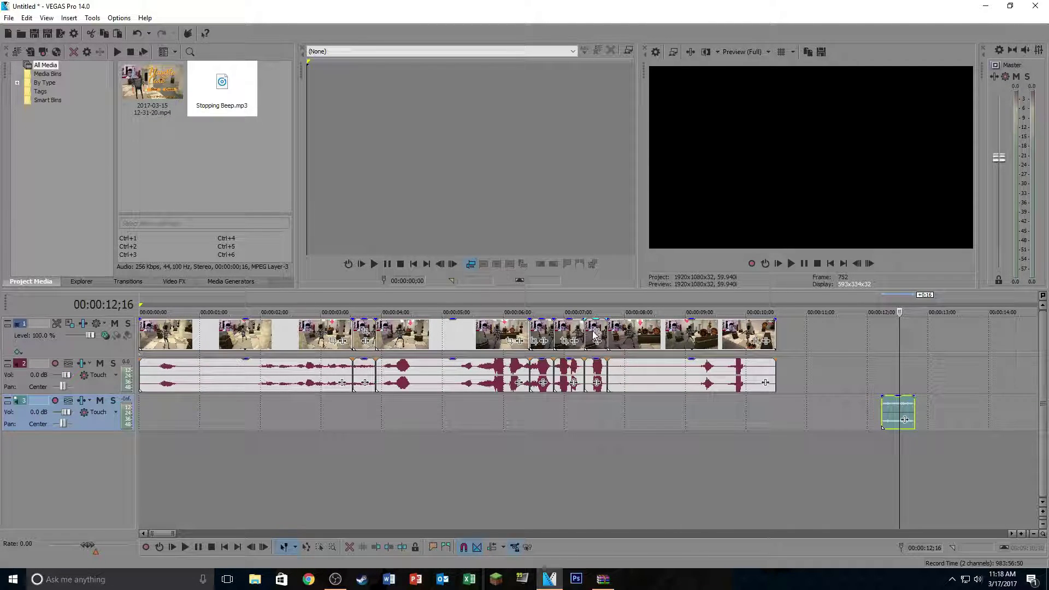
- Paste two extra copies of the Stopping Beep clip onto track 3
left_click(898, 403)
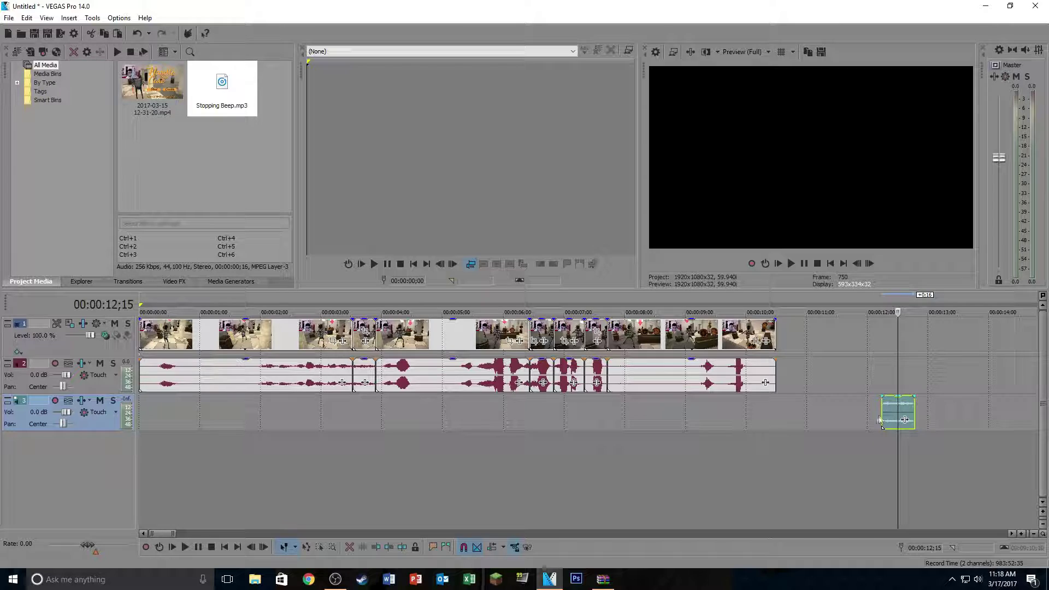
left_click(861, 415)
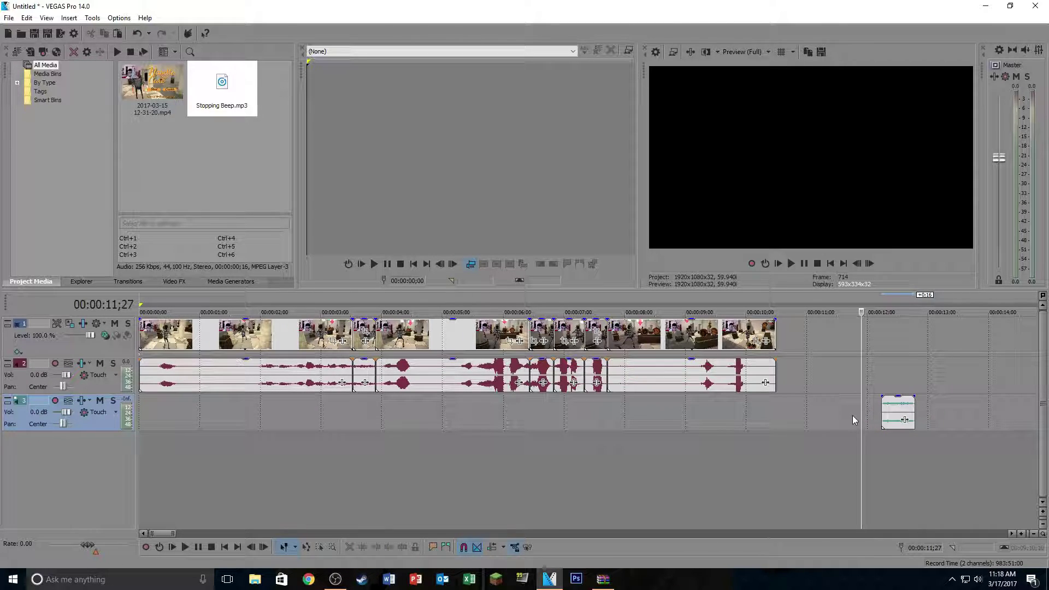
key("ctrl+v")
left_click_drag(874, 410, 838, 406)
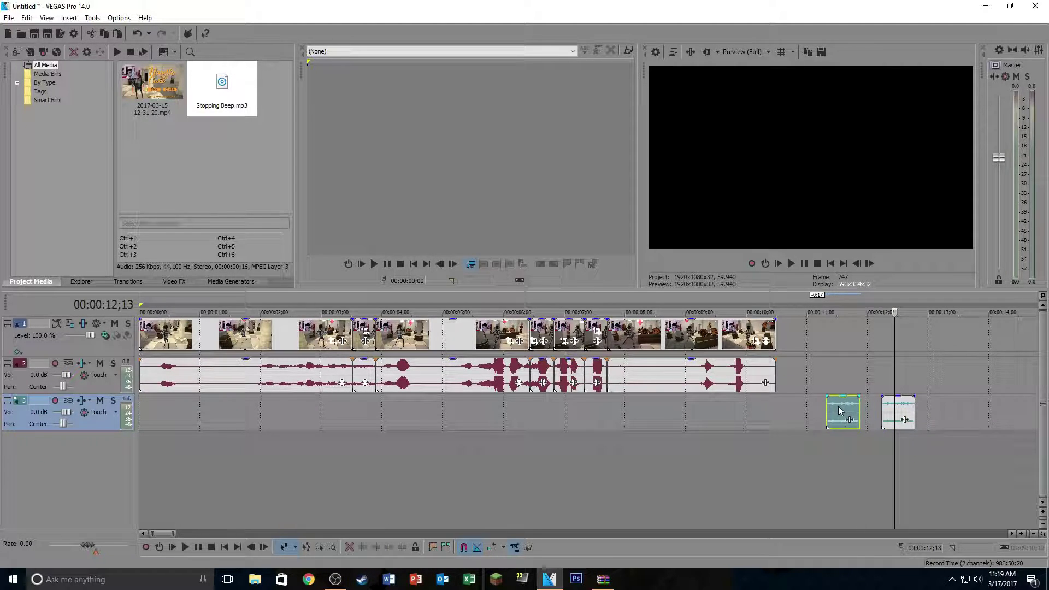
left_click(942, 417)
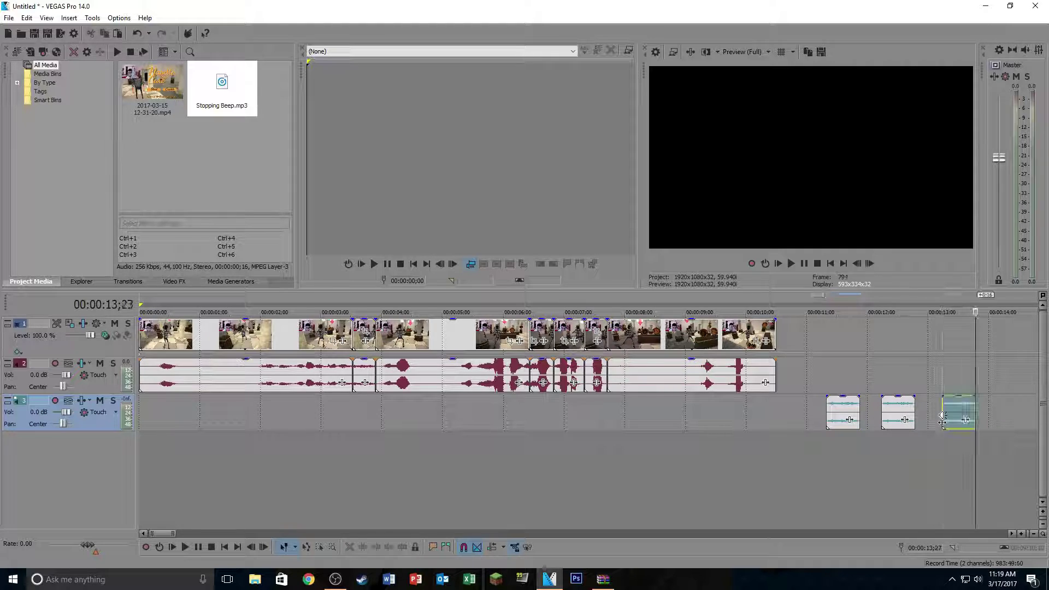
key("ctrl+v")
- Move the three beeps under the curse-word pieces near 00:00:03, 00:00:06 and 00:00:07
left_click_drag(837, 411, 376, 413)
left_click_drag(903, 415, 554, 413)
left_click_drag(945, 395, 606, 409)
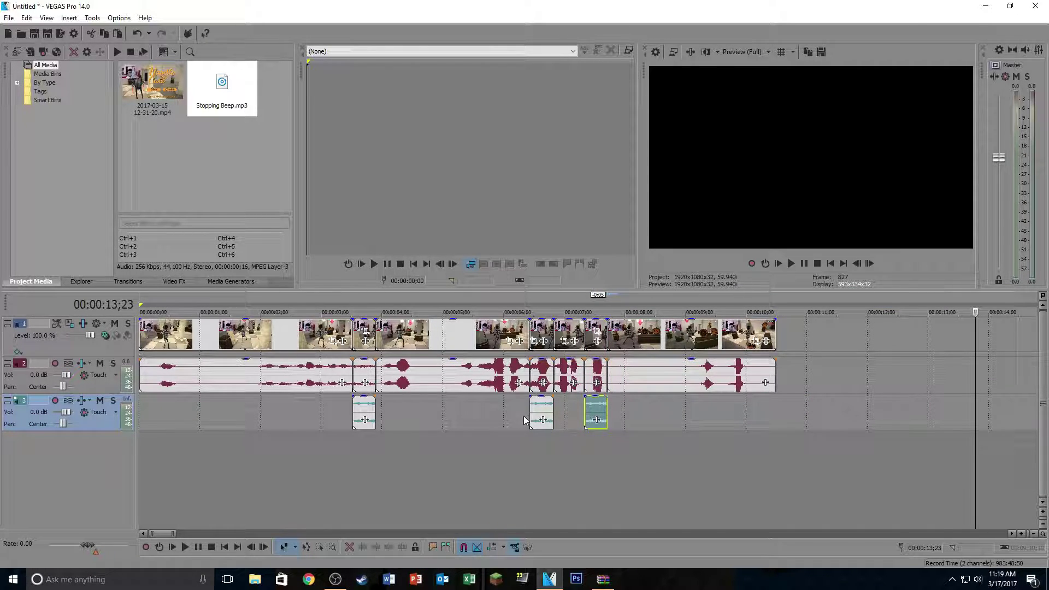
- Drag the gain of the three curse-word audio pieces on track 2 down to -Inf dB
left_click(364, 365)
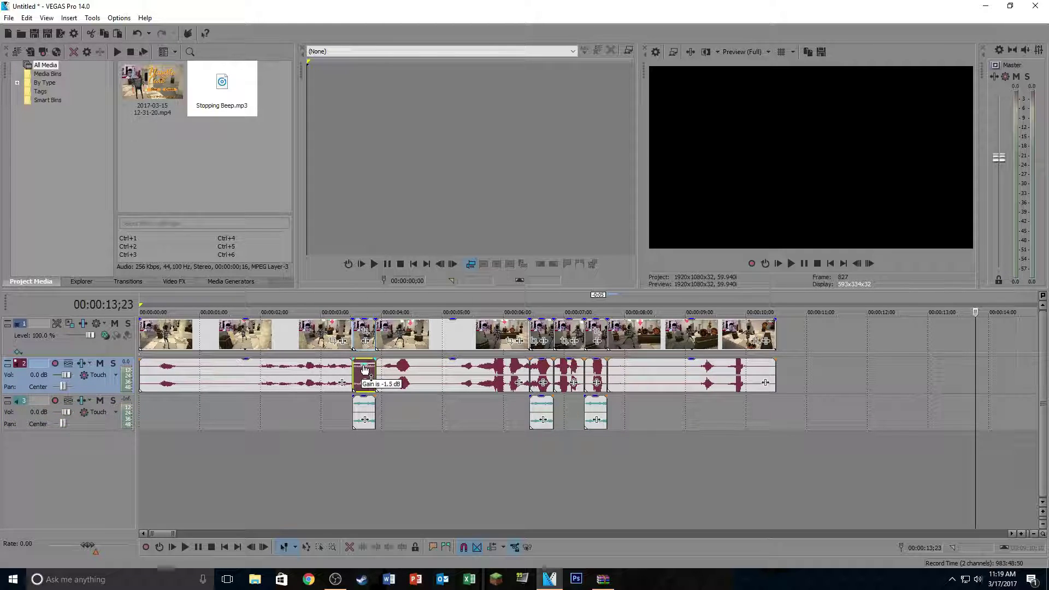
left_click_drag(364, 369, 365, 391)
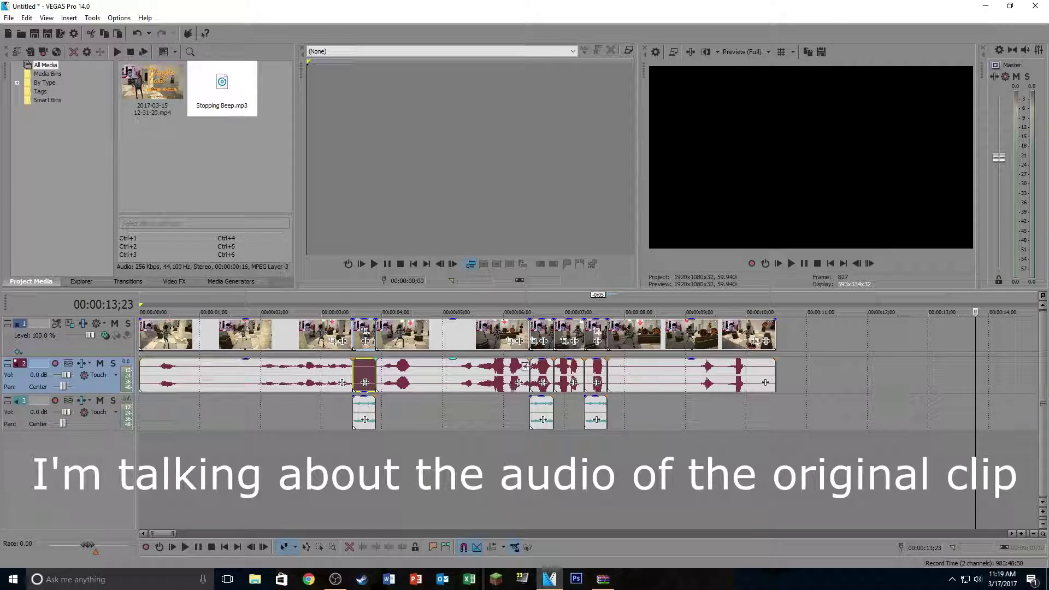
left_click_drag(541, 362, 566, 396)
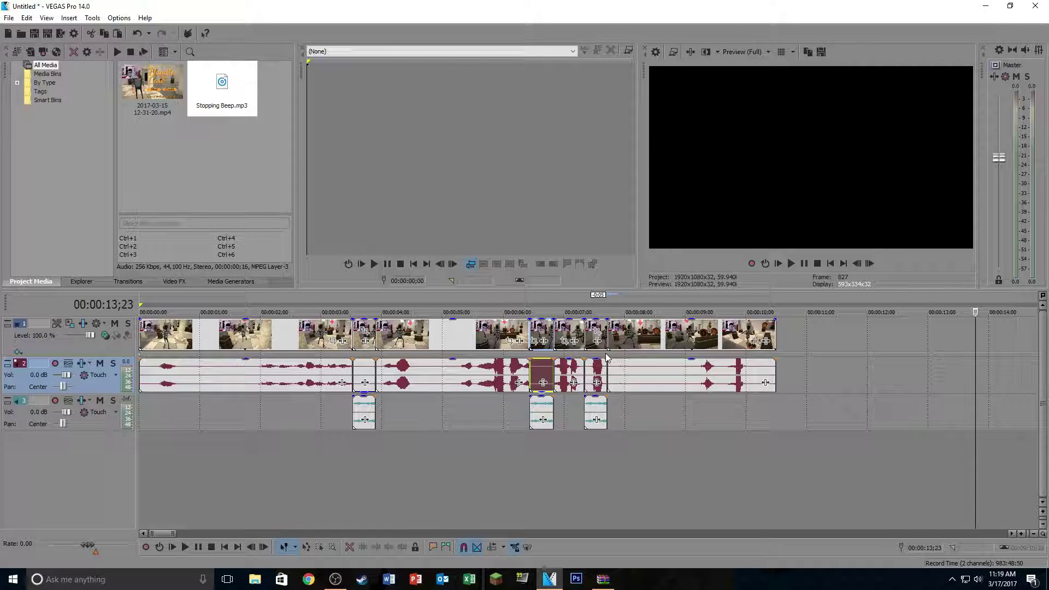
left_click_drag(597, 365, 601, 421)
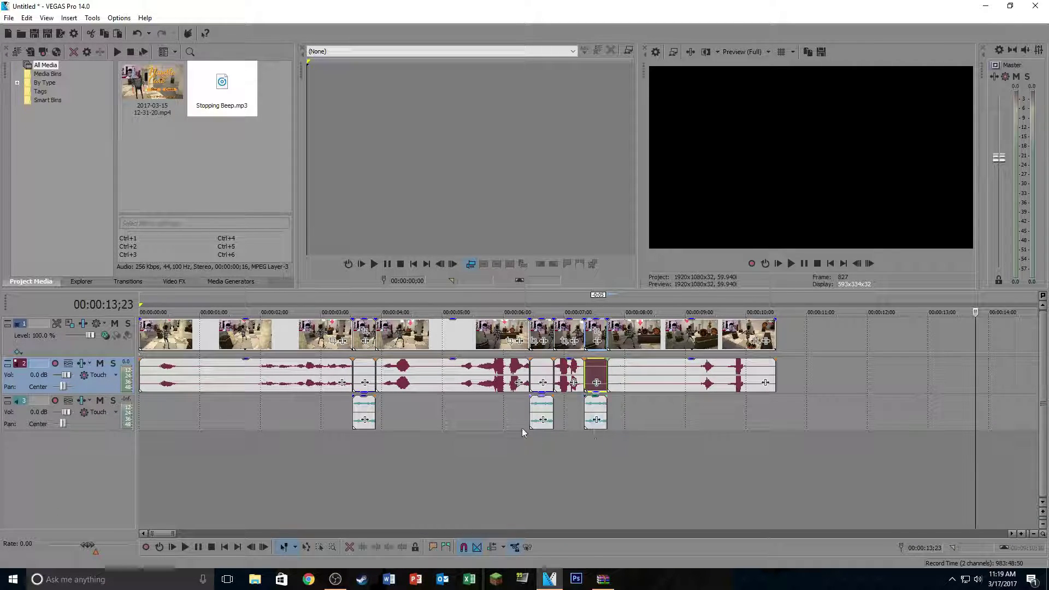
left_click(140, 432)
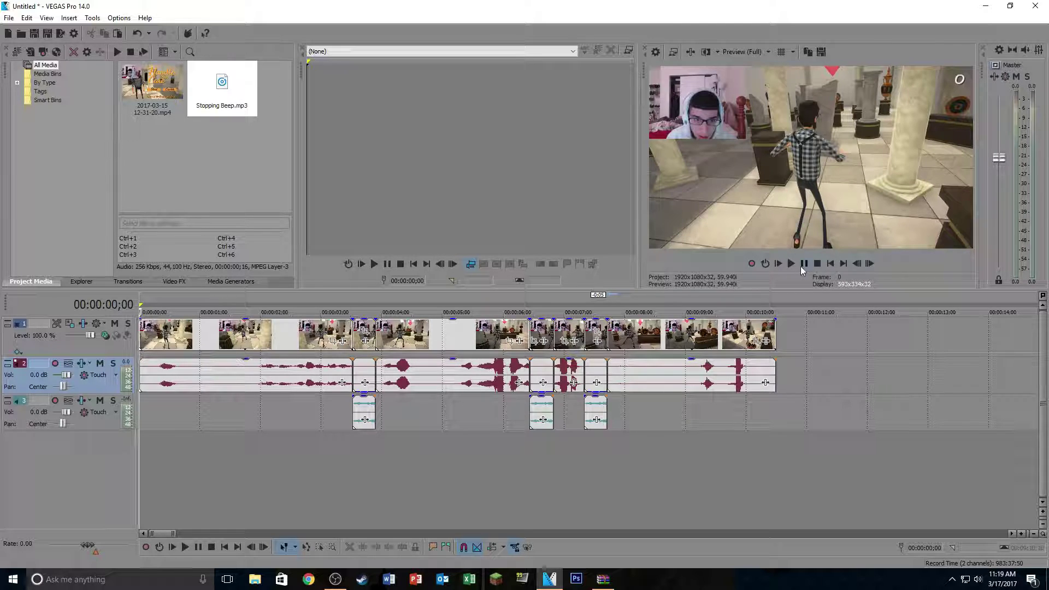
left_click(803, 267)
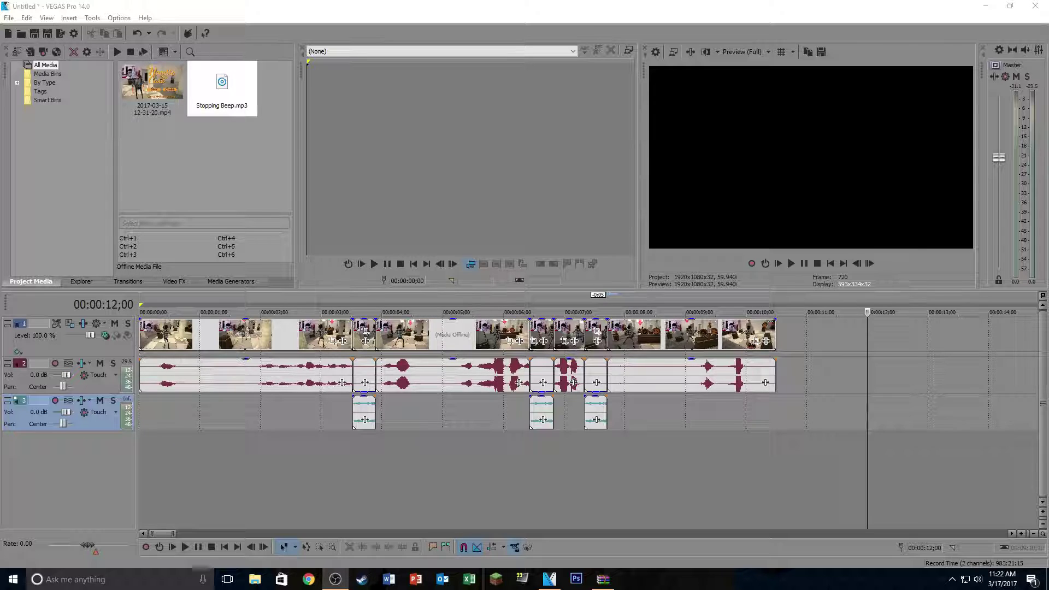
- Delete all three Stopping Beep clips from track 3
left_click(365, 405)
key("Delete")
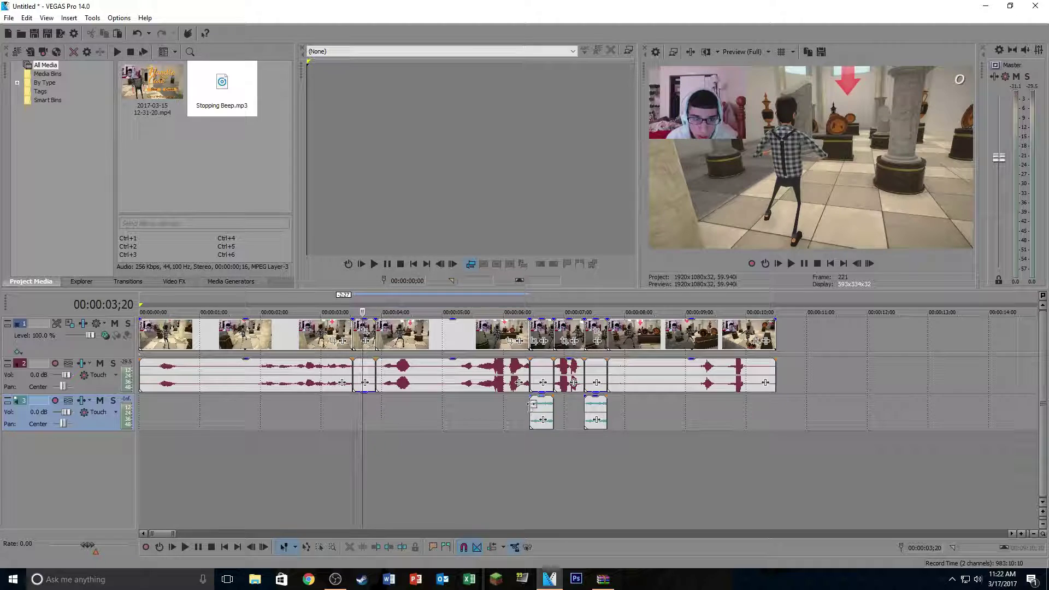
left_click(541, 411)
key("Delete")
left_click(591, 411)
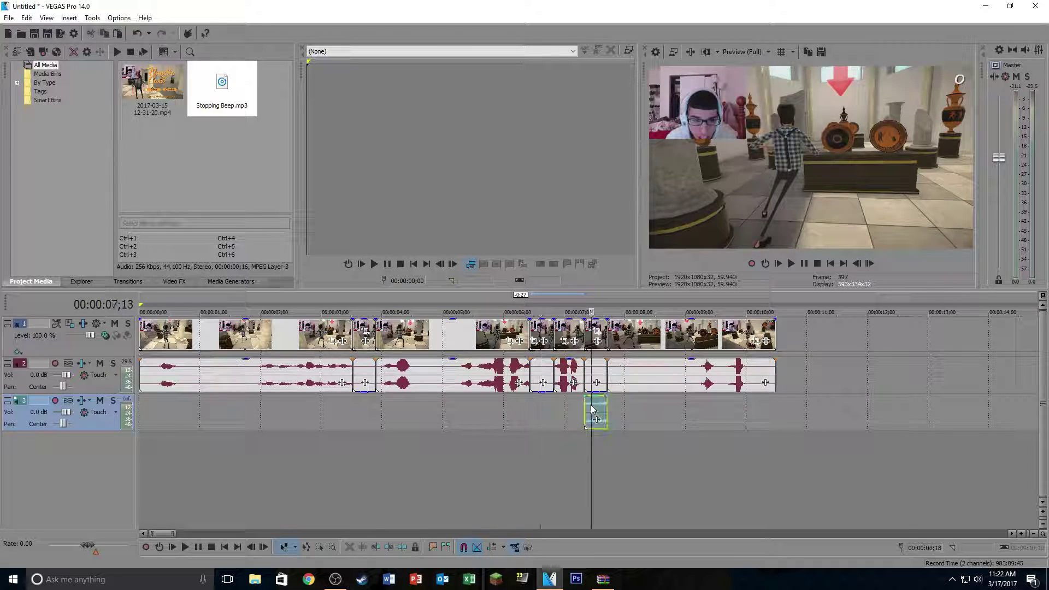
key("Delete")
- Play back from just before the muted pieces to check they are silent
left_click(312, 415)
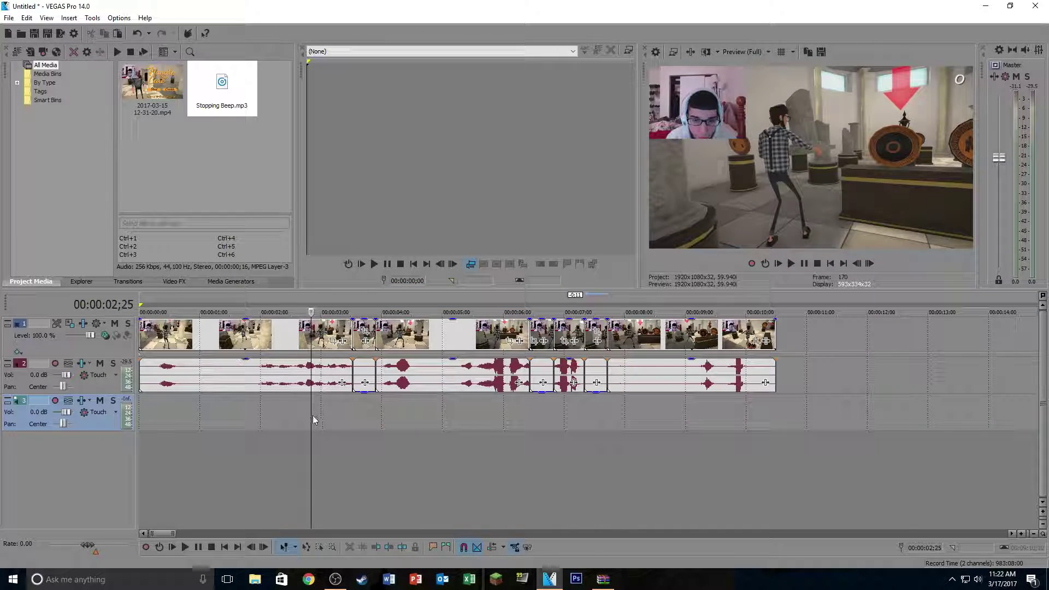
left_click(802, 264)
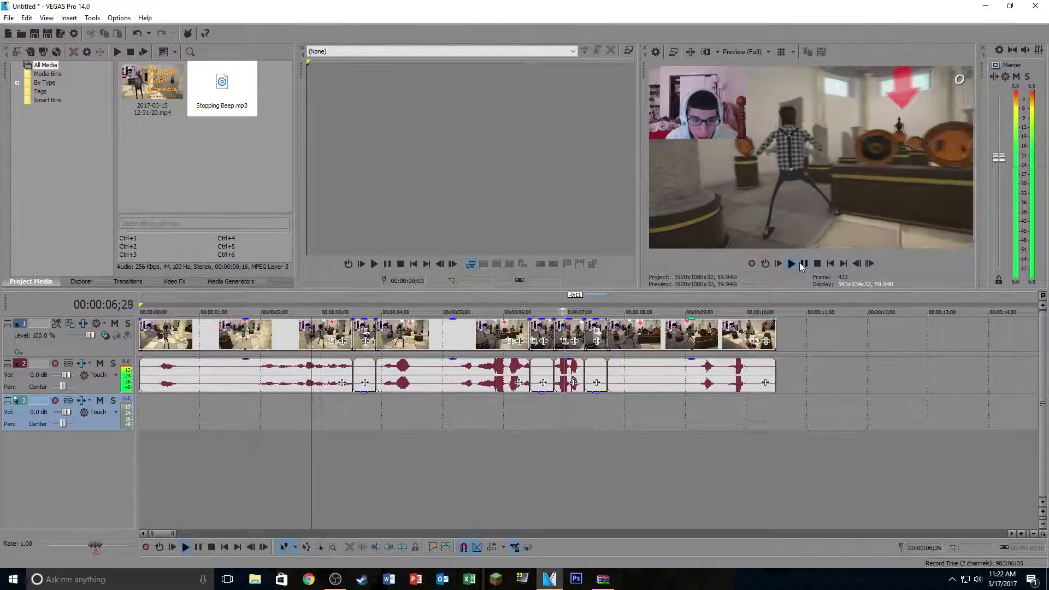
left_click(802, 264)
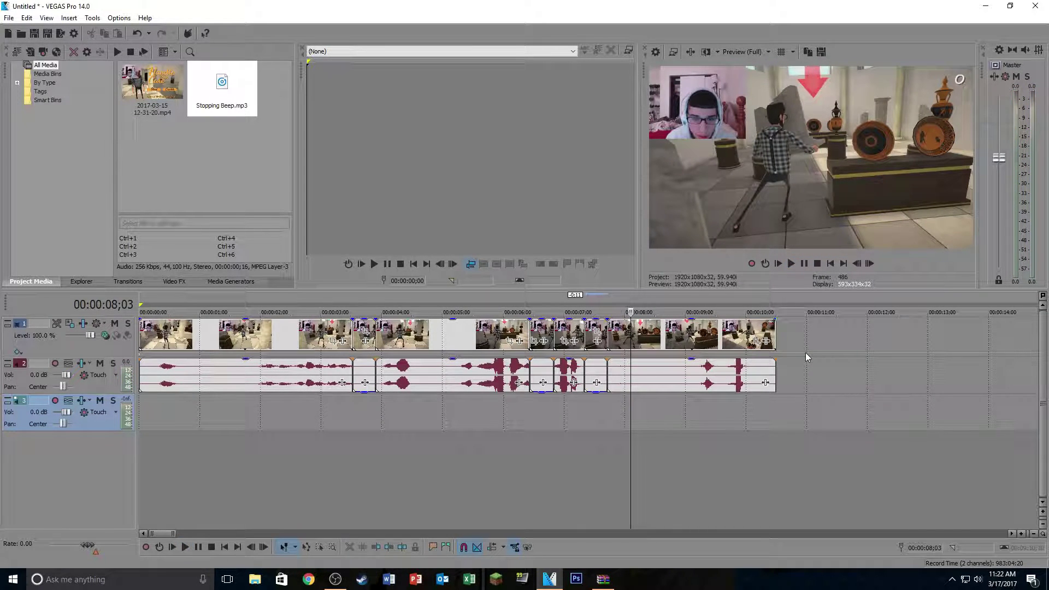